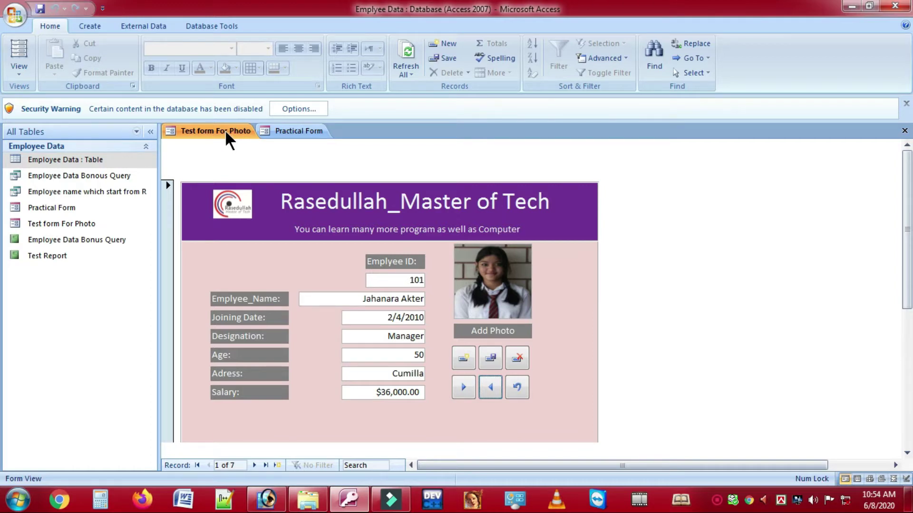
left_click(293, 131)
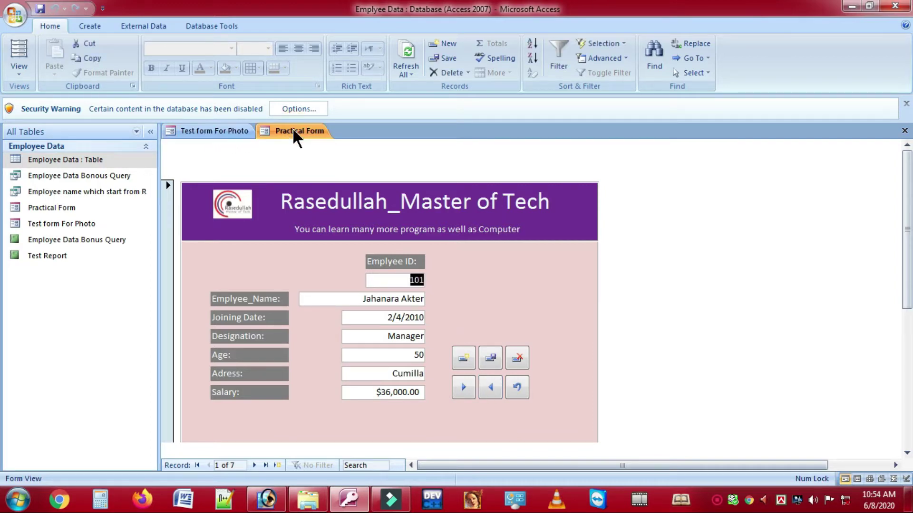
left_click(224, 130)
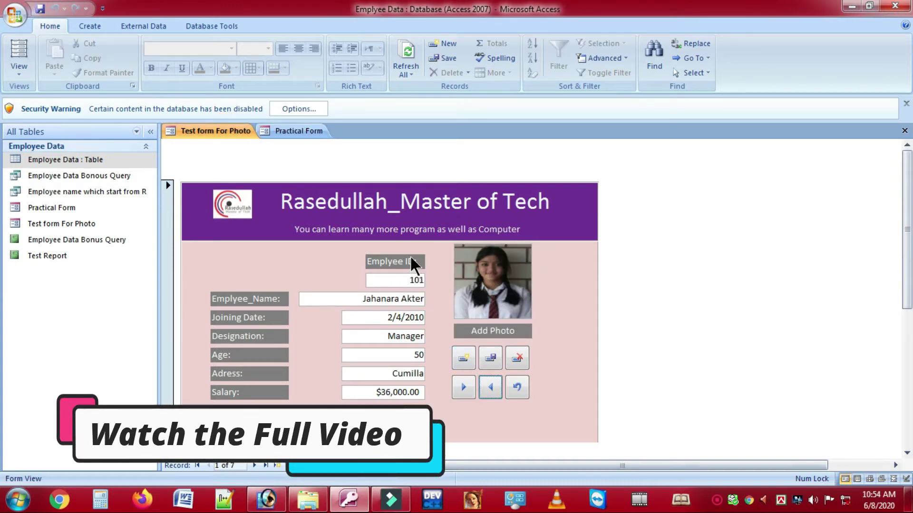
left_click(462, 388)
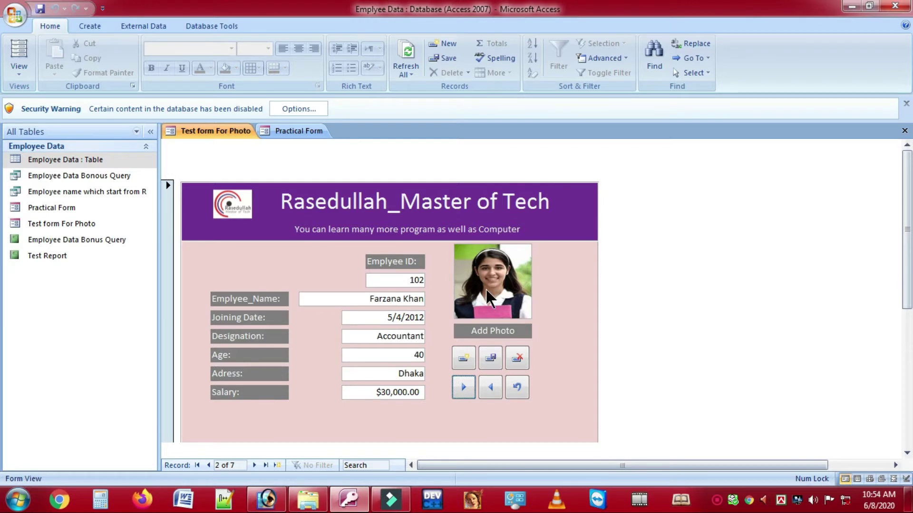
left_click(463, 392)
left_click(464, 392)
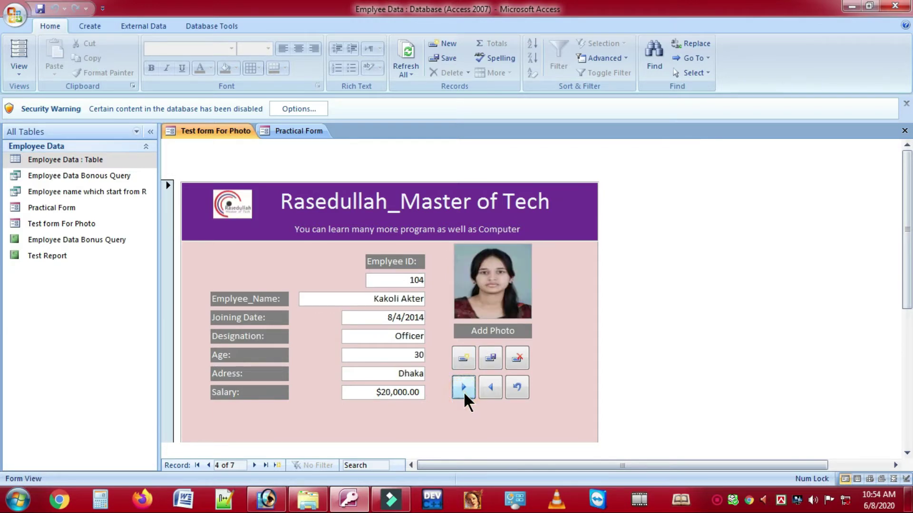
left_click(463, 392)
left_click(463, 392)
left_click(490, 387)
left_click(489, 387)
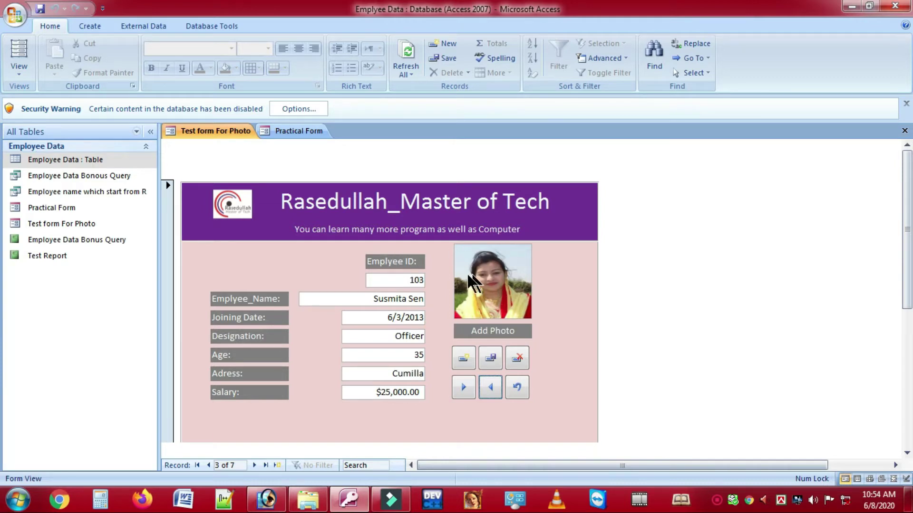
right_click(90, 163)
left_click(125, 187)
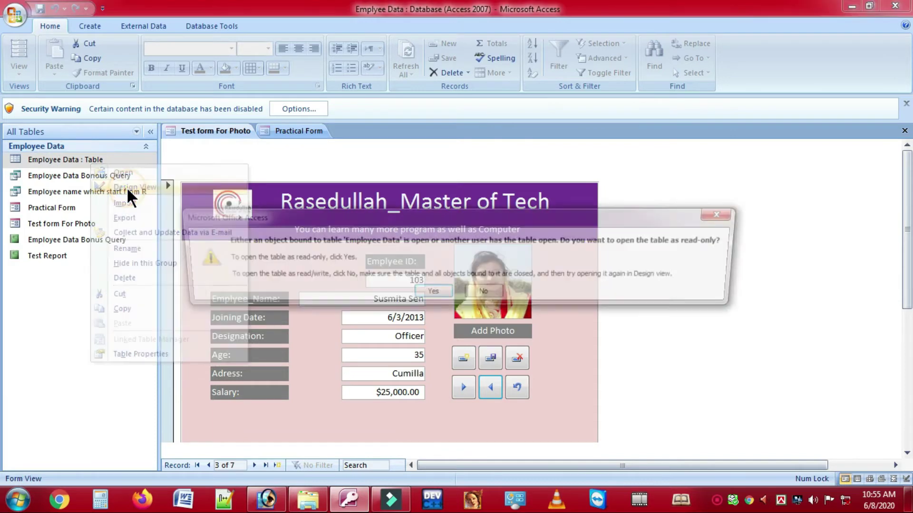
left_click(431, 292)
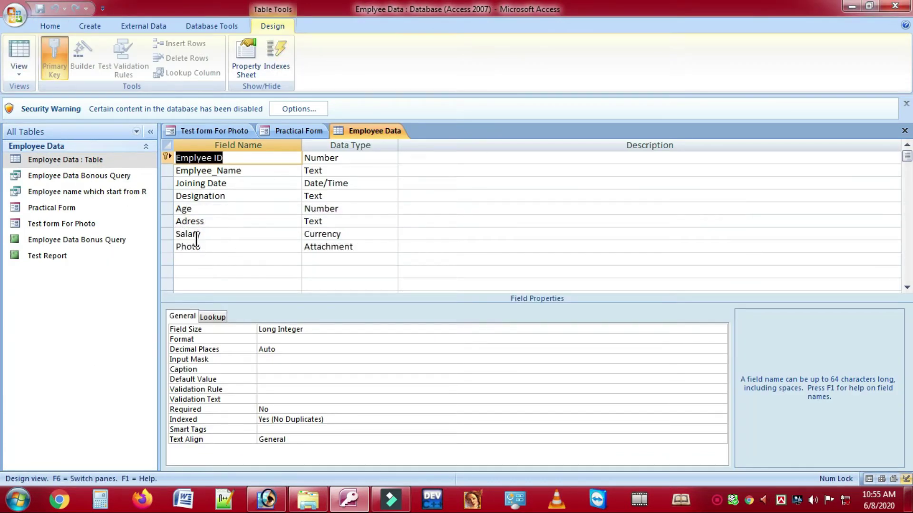
left_click(218, 248)
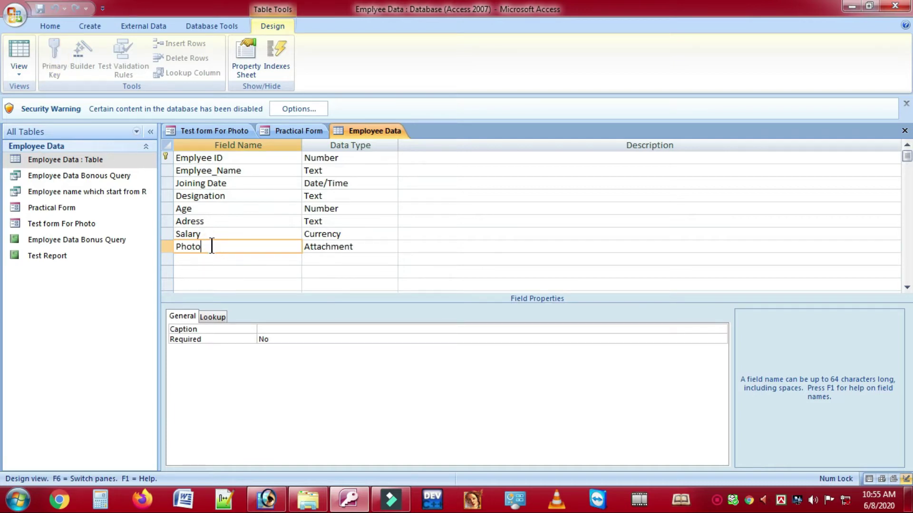
left_click(327, 245)
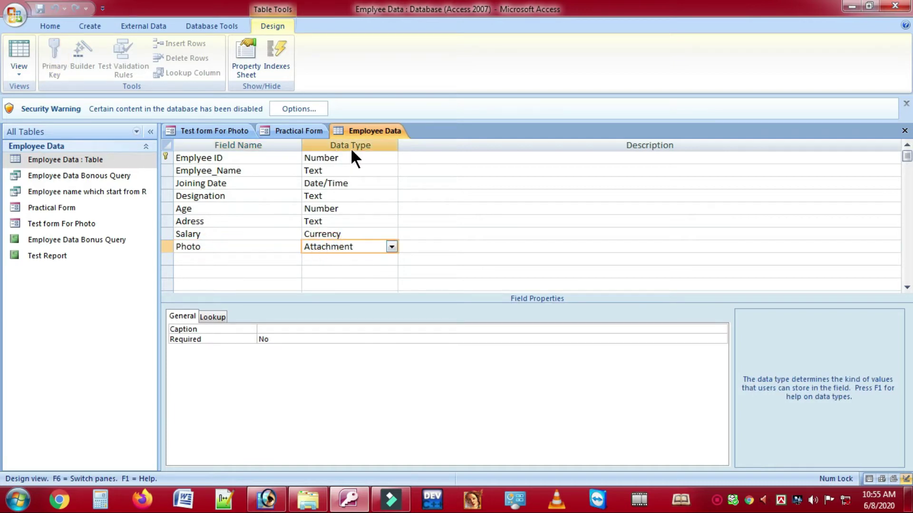
left_click(392, 246)
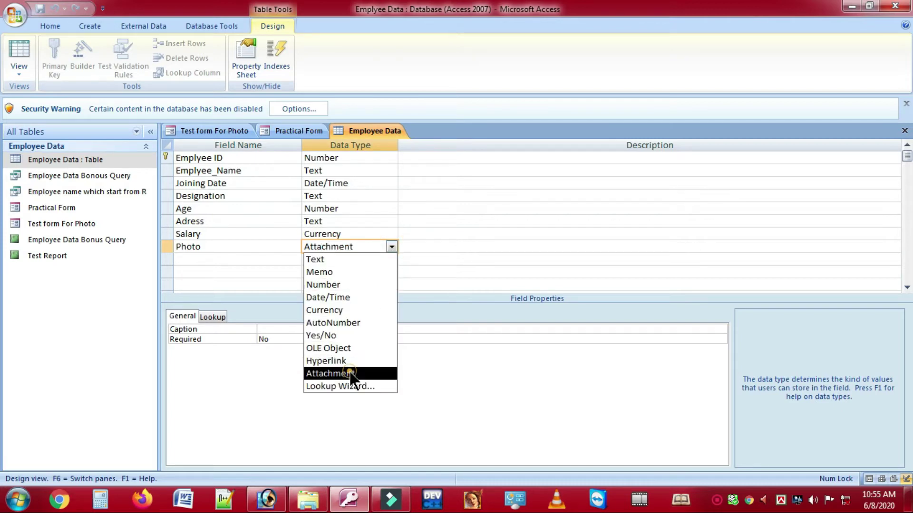
left_click(357, 247)
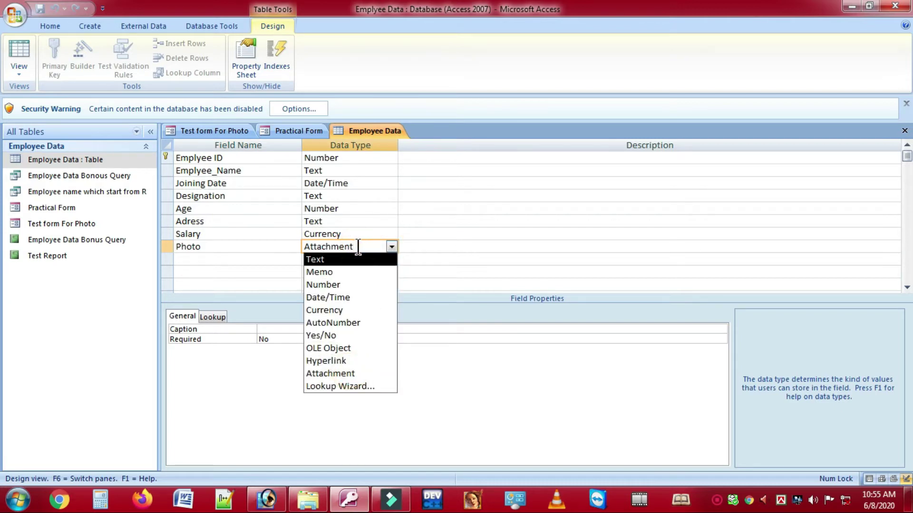
key("Tab")
left_click(357, 247)
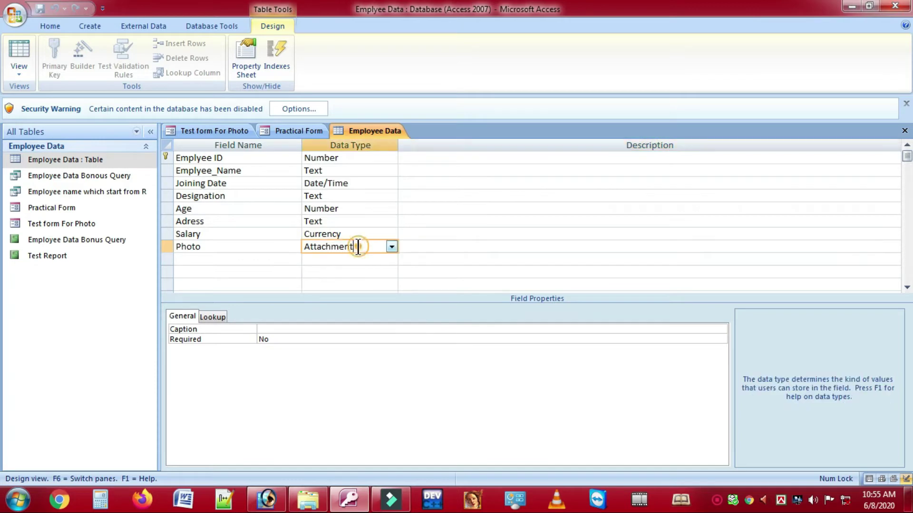
left_click(905, 131)
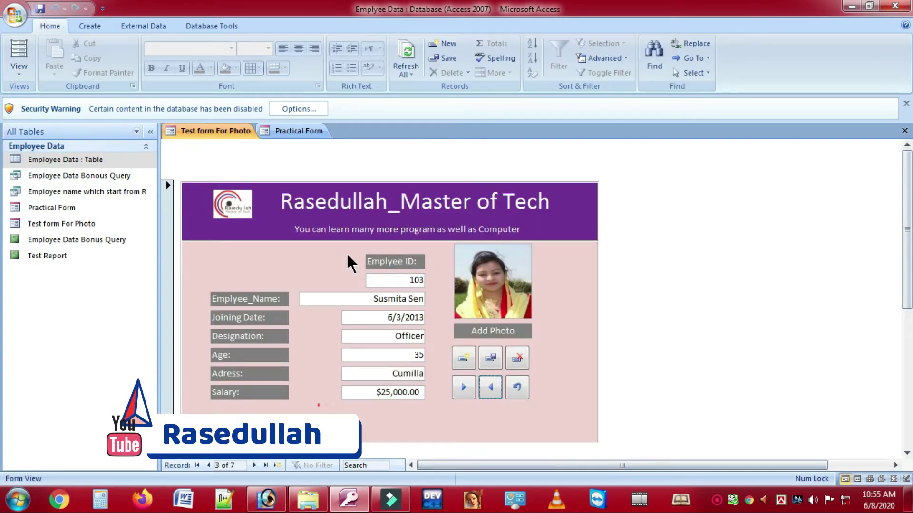
- Close the Test form For Photo tab, leaving Practical Form open
left_click(283, 130)
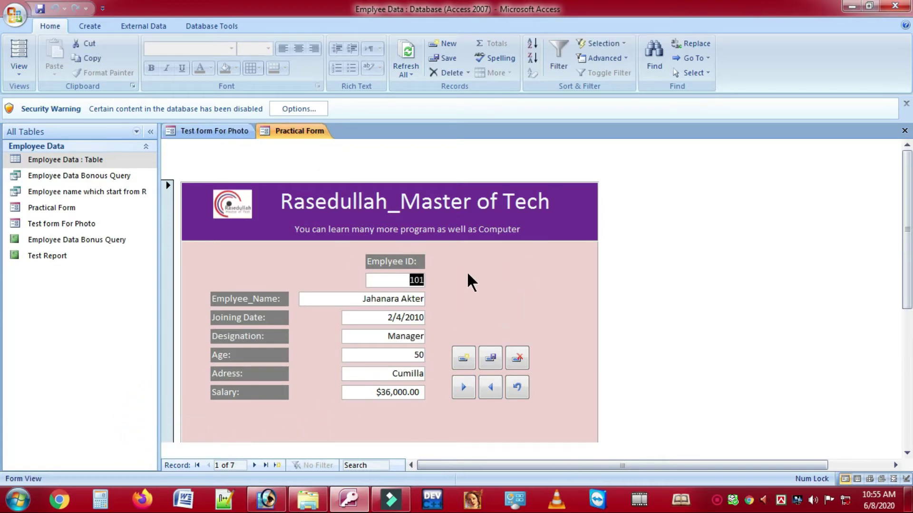
left_click(199, 131)
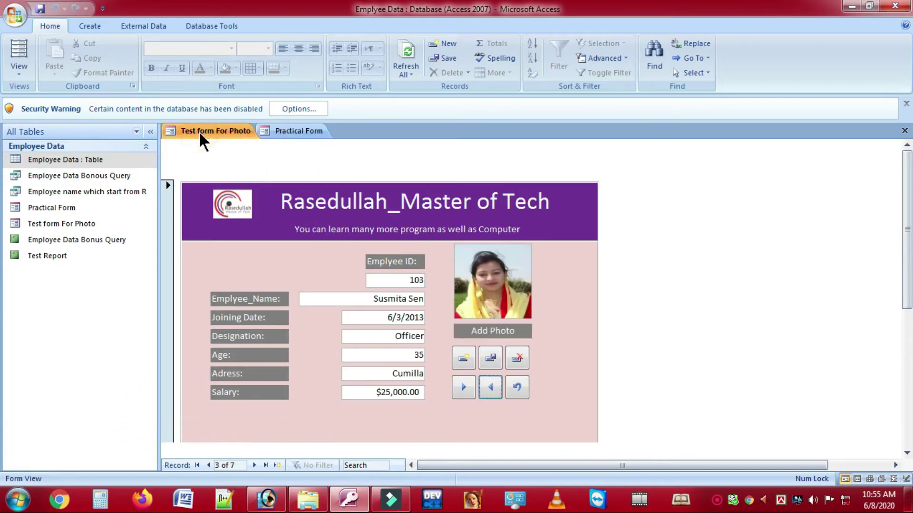
right_click(199, 132)
left_click(238, 152)
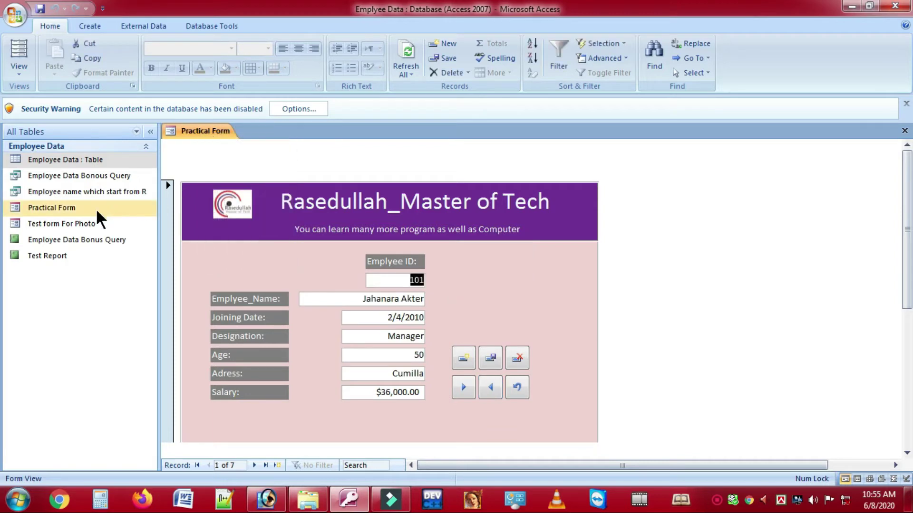
left_click(63, 222)
- Delete Test form For Photo from the Navigation Pane, confirming the permanent deletion
right_click(63, 222)
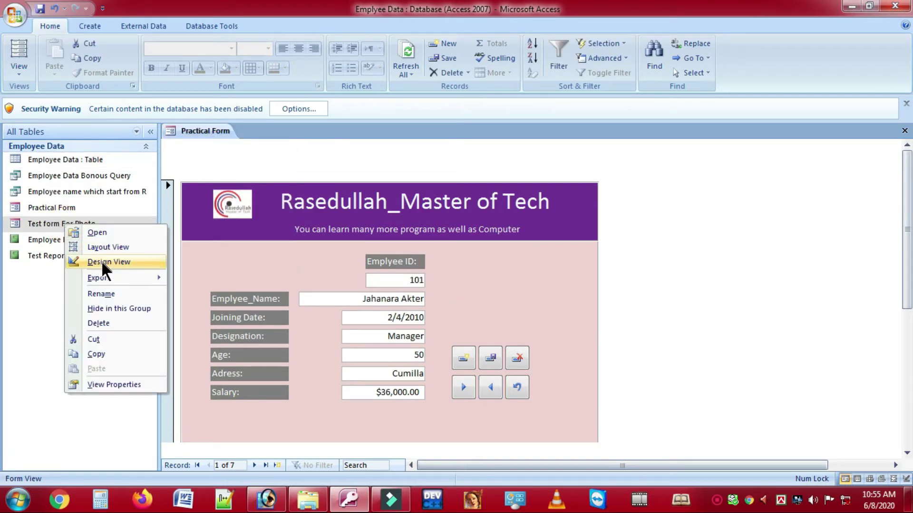
left_click(111, 322)
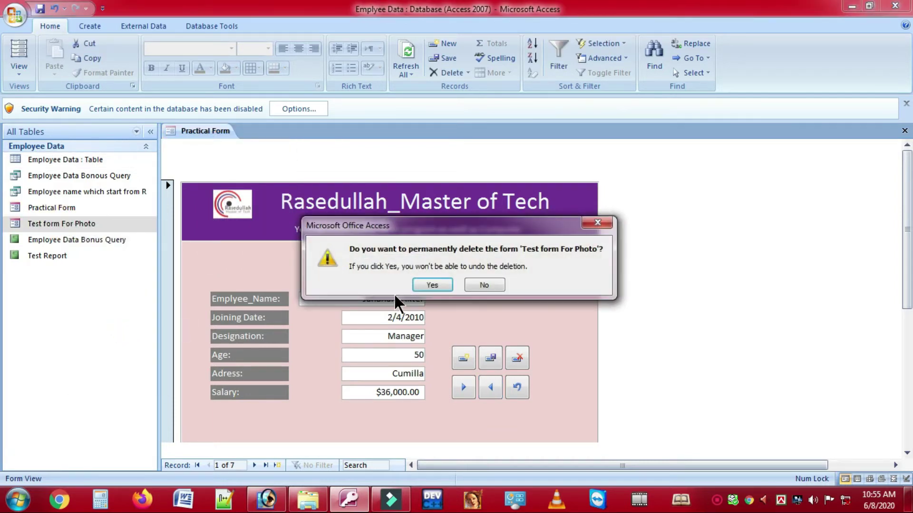
left_click(433, 285)
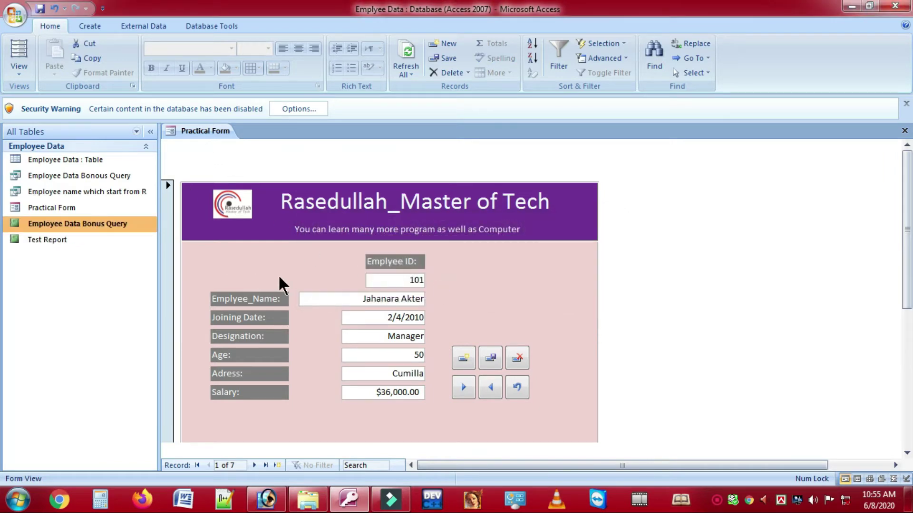
left_click(21, 74)
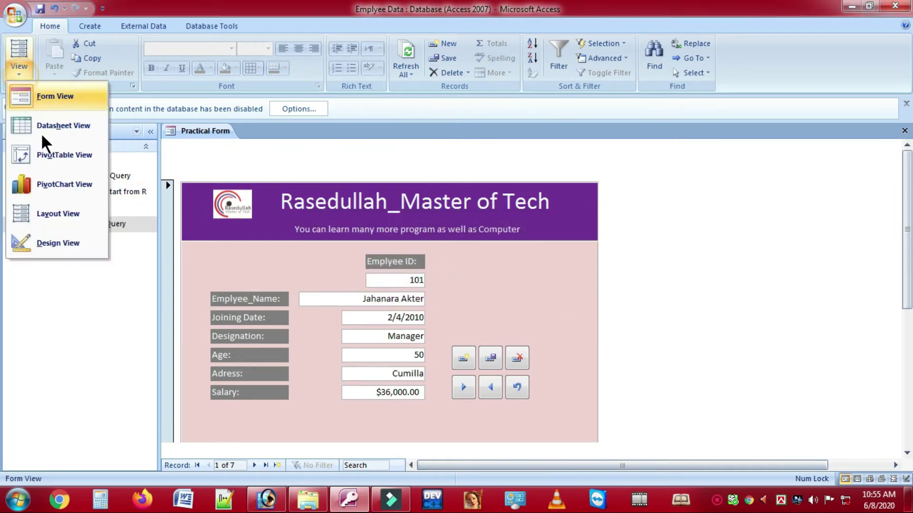
- Switch Practical Form to Design View and show the Field List with the Photo field
left_click(64, 244)
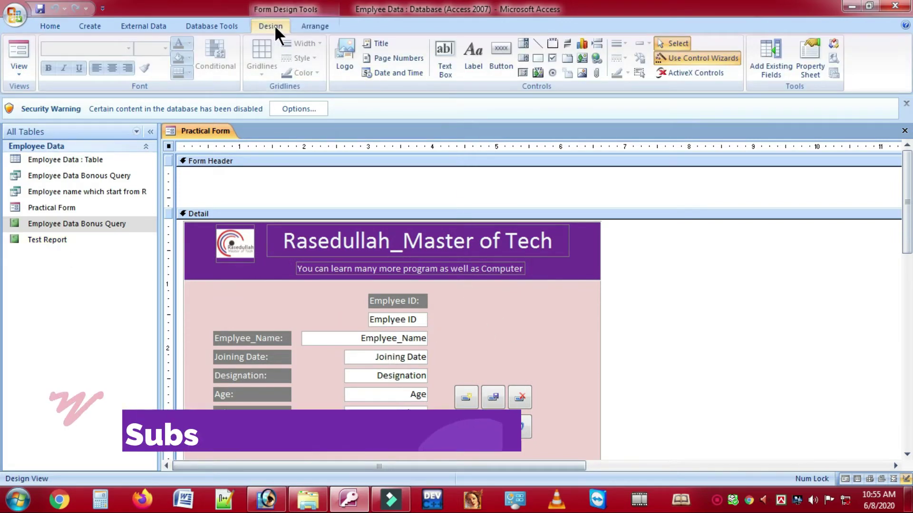
left_click(770, 67)
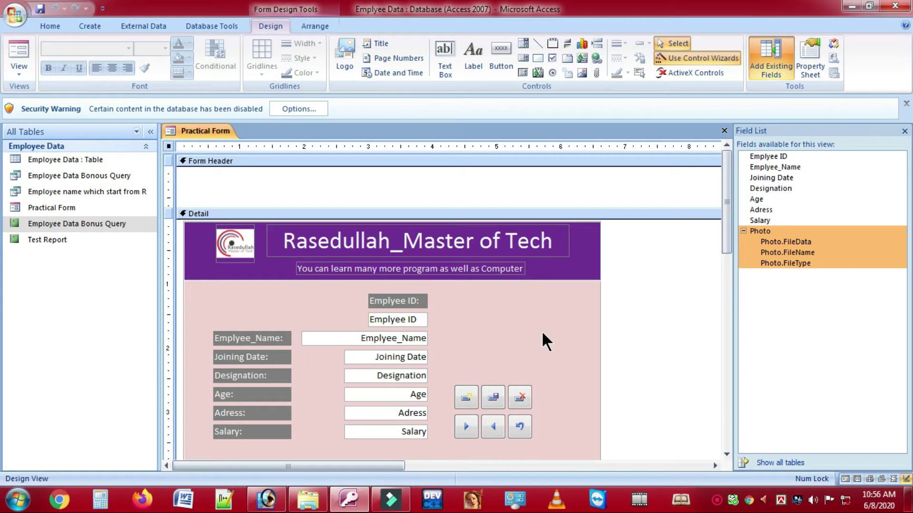
scroll(541, 330, "down", 2)
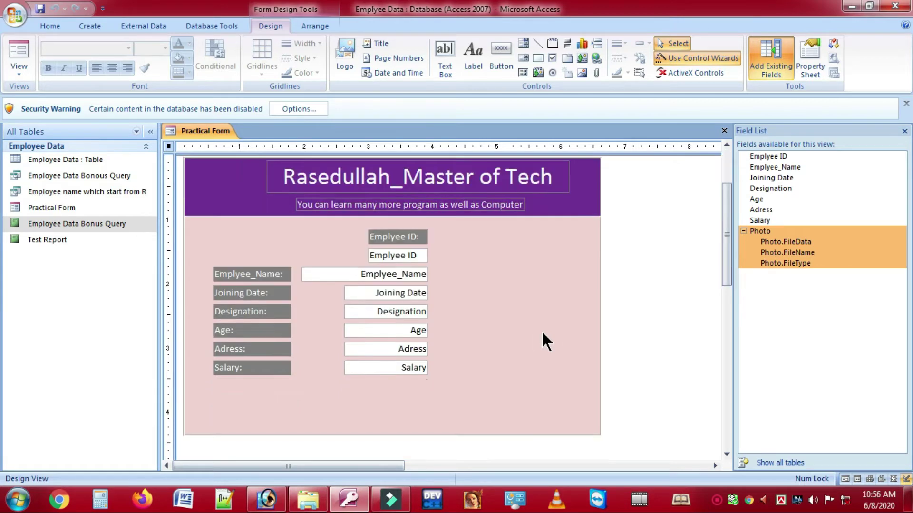
right_click(756, 230)
- Place the Photo attachment control right of Emplyee ID and its label above the record buttons
left_click(776, 240)
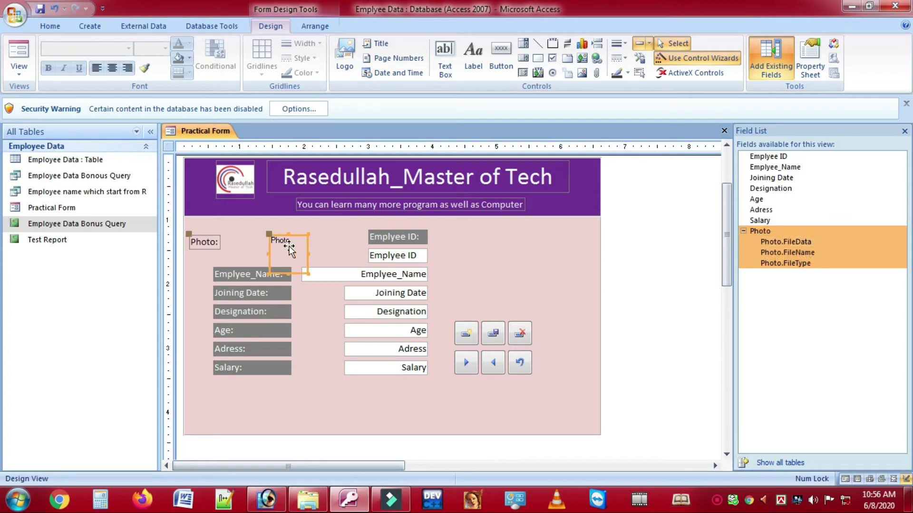
left_click_drag(280, 247, 474, 232)
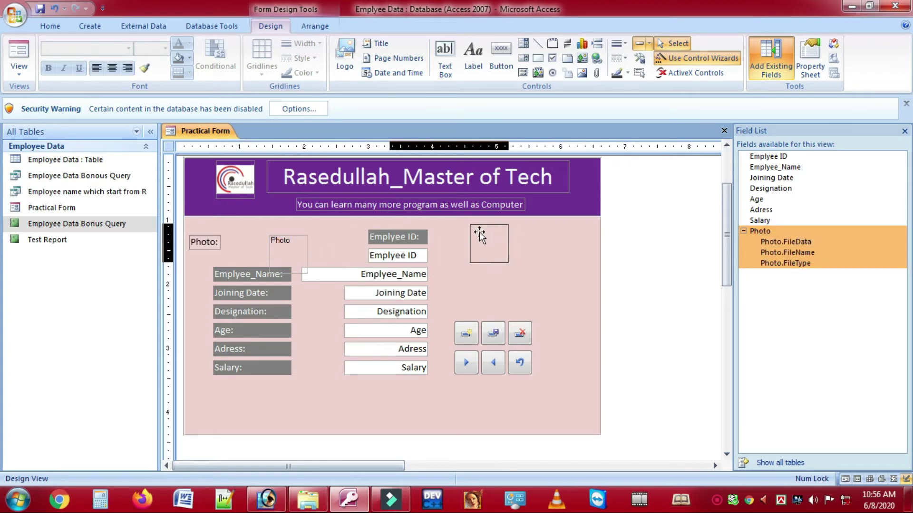
left_click_drag(474, 232, 468, 228)
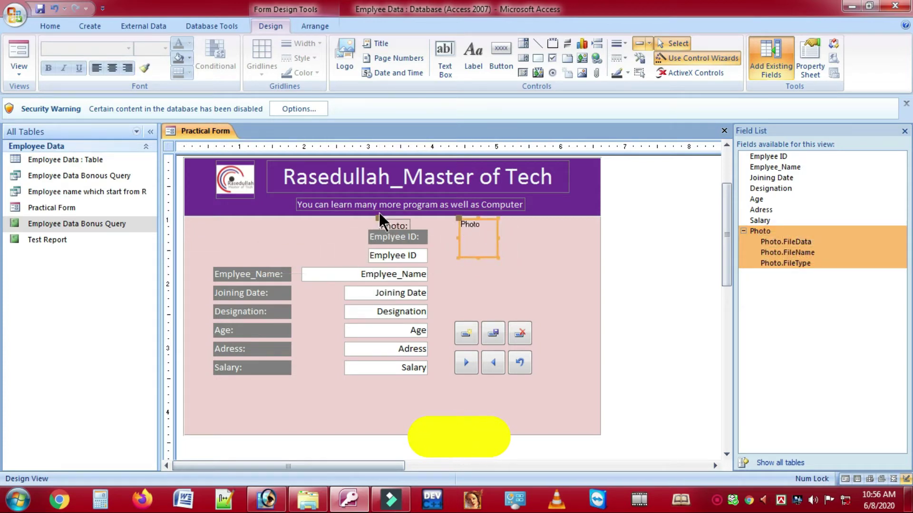
left_click_drag(380, 220, 458, 302)
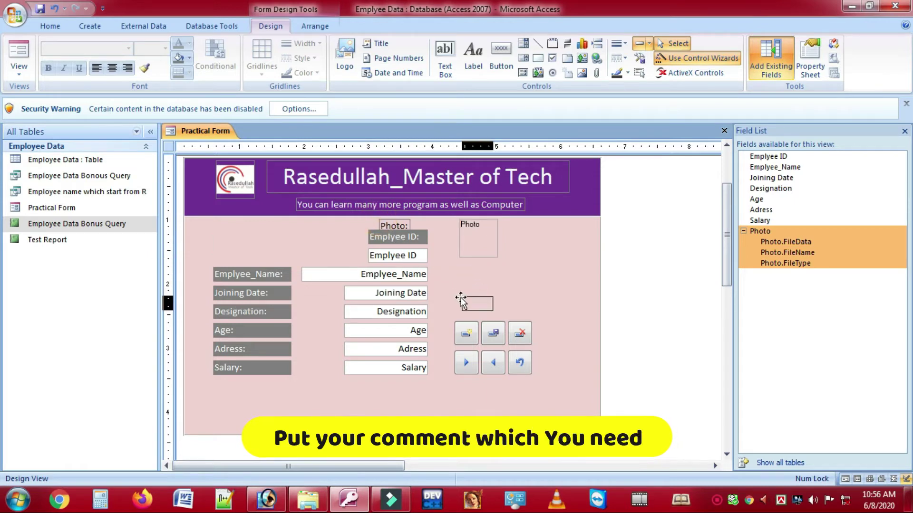
left_click_drag(458, 302, 531, 315)
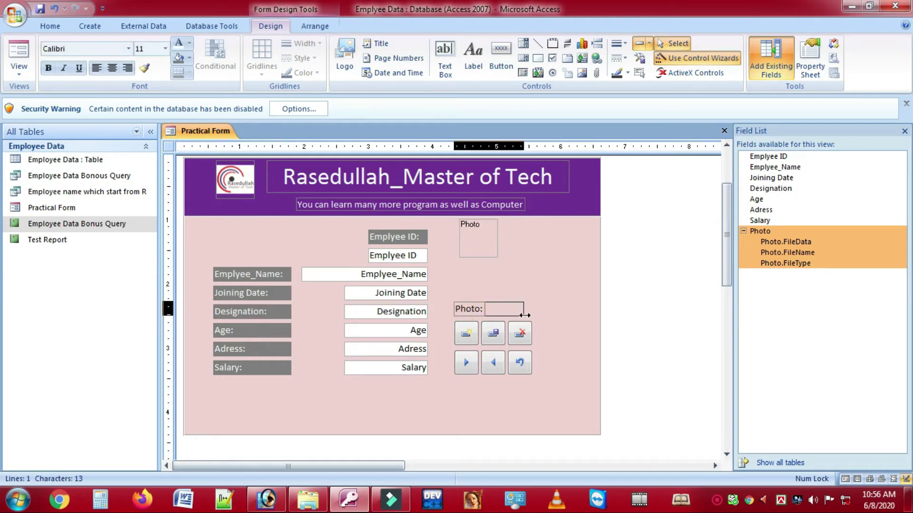
double_click(463, 309)
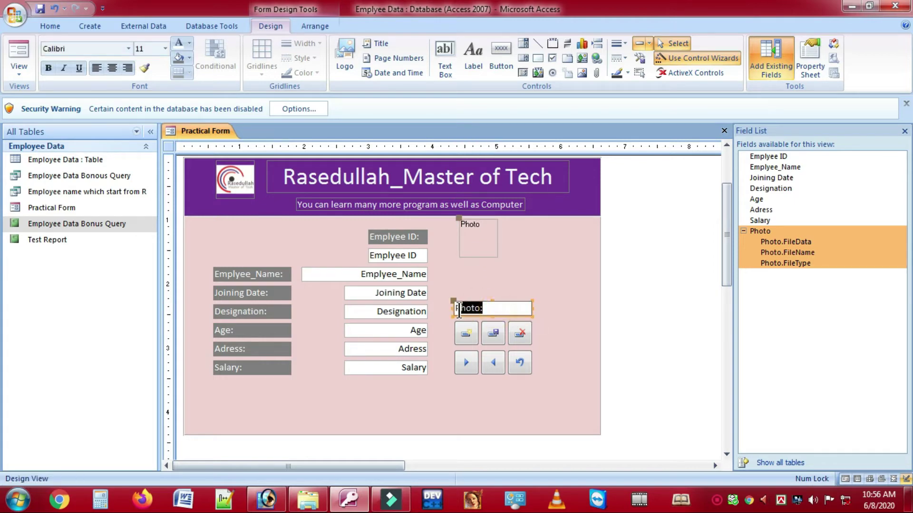
- Rename the label 'Add Photo' with centred text and a dark grey fill
type("Add ")
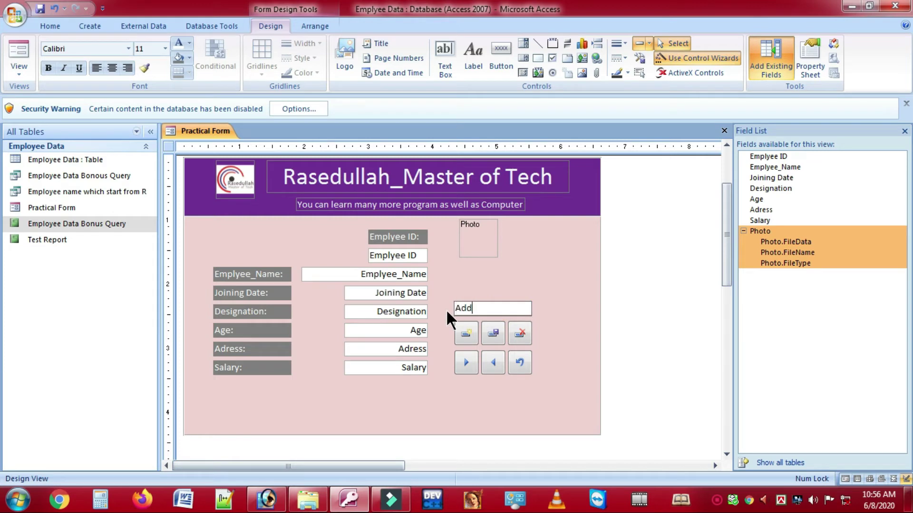
type("Phoo")
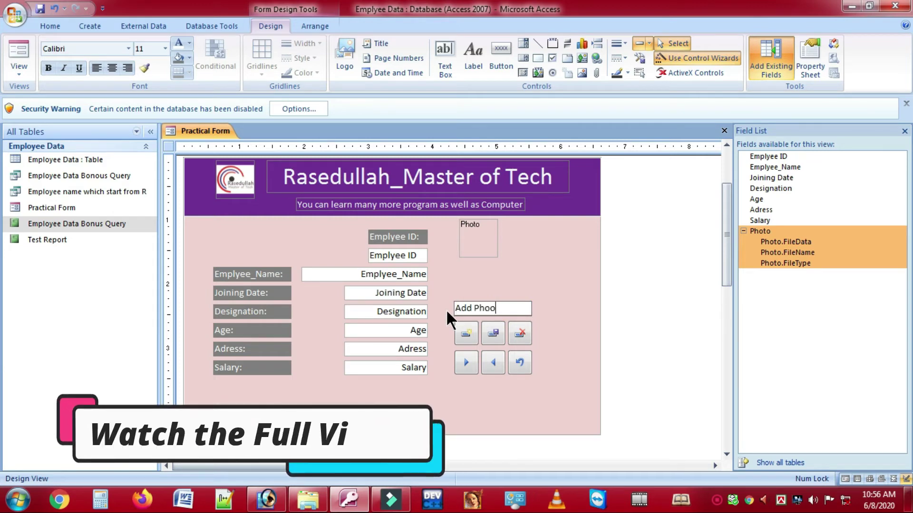
key("BackSpace")
type("to")
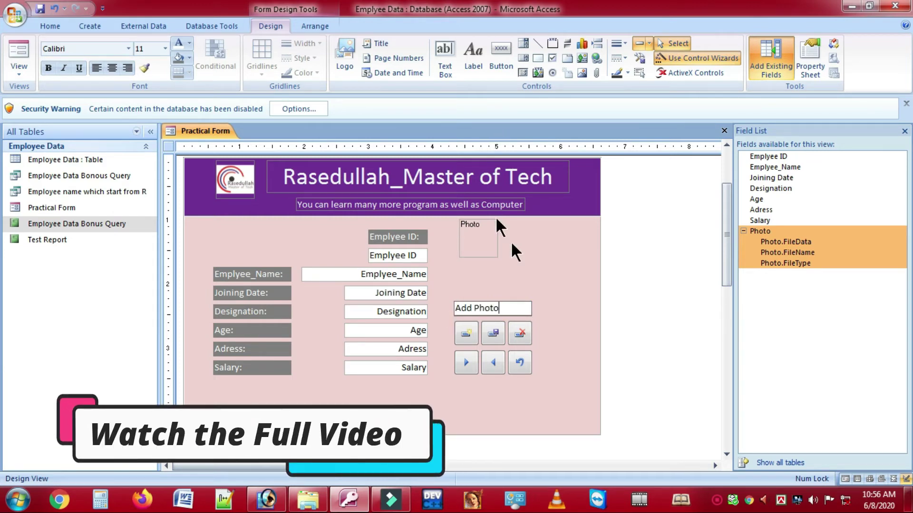
left_click(111, 68)
left_click(173, 58)
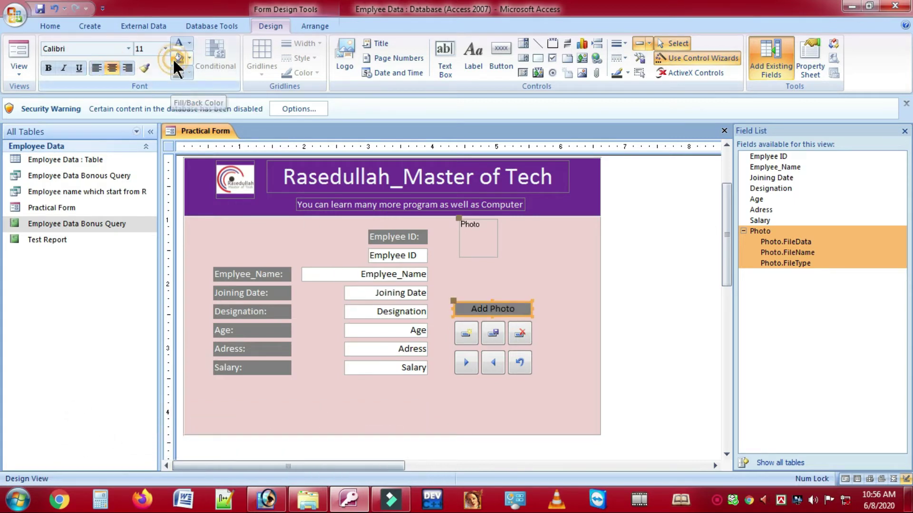
- Enlarge the photo box down to the label, align its left edge, and widen it rightward
left_click(471, 231)
left_click_drag(477, 258, 477, 298)
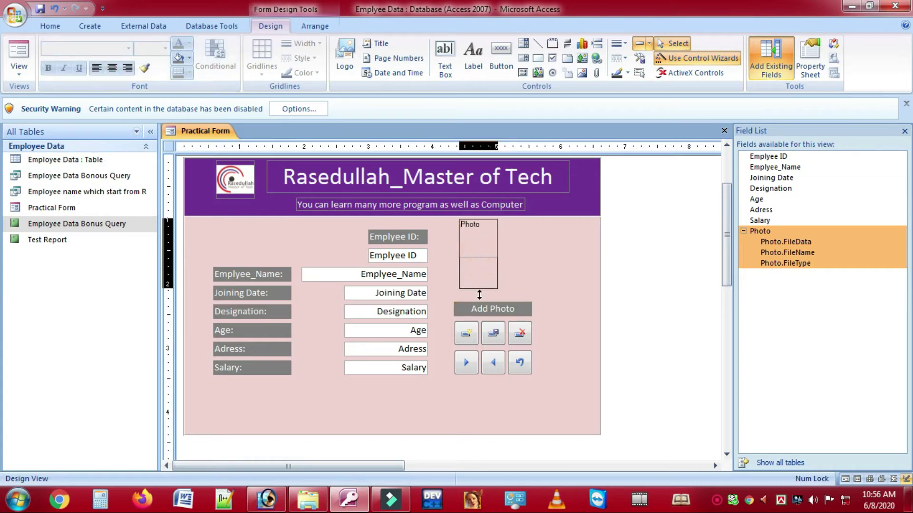
left_click_drag(459, 252, 454, 253)
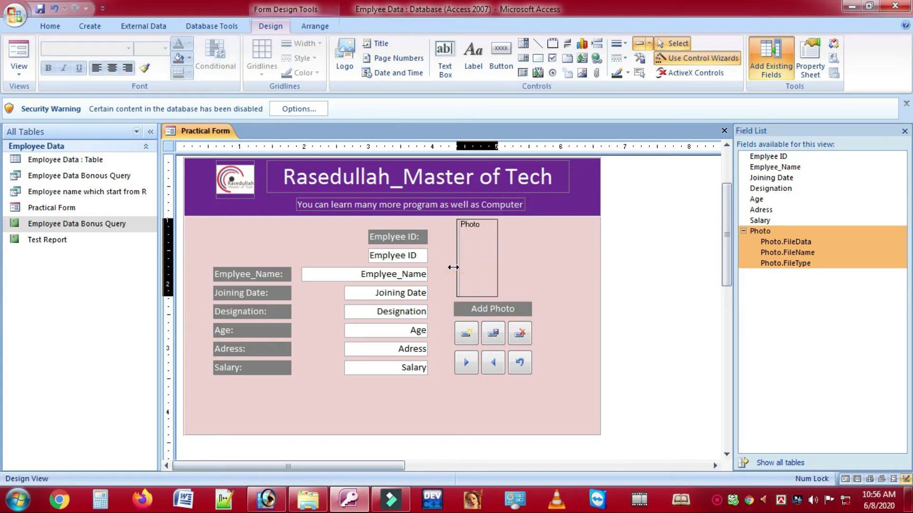
left_click(498, 259)
left_click_drag(496, 259, 529, 260)
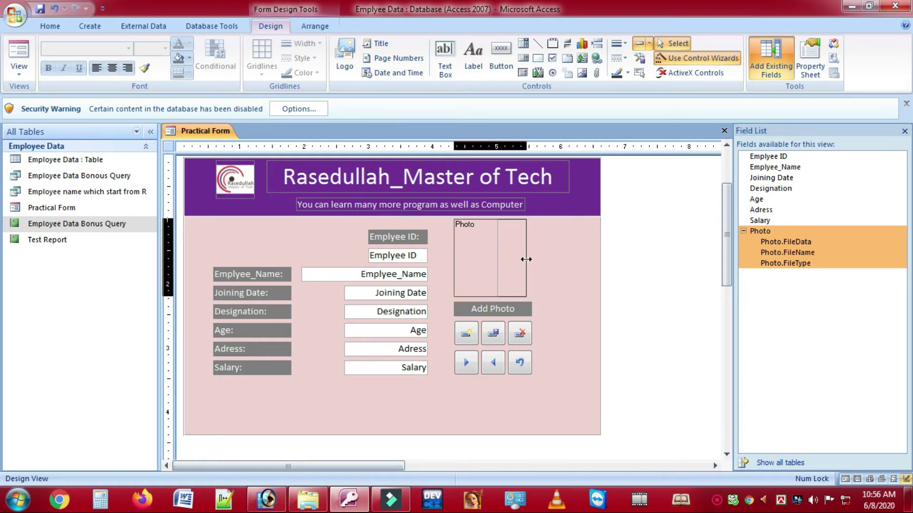
- Finish widening the photo box and set its Picture Size Mode to Stretch
left_click_drag(529, 260, 531, 260)
double_click(502, 259)
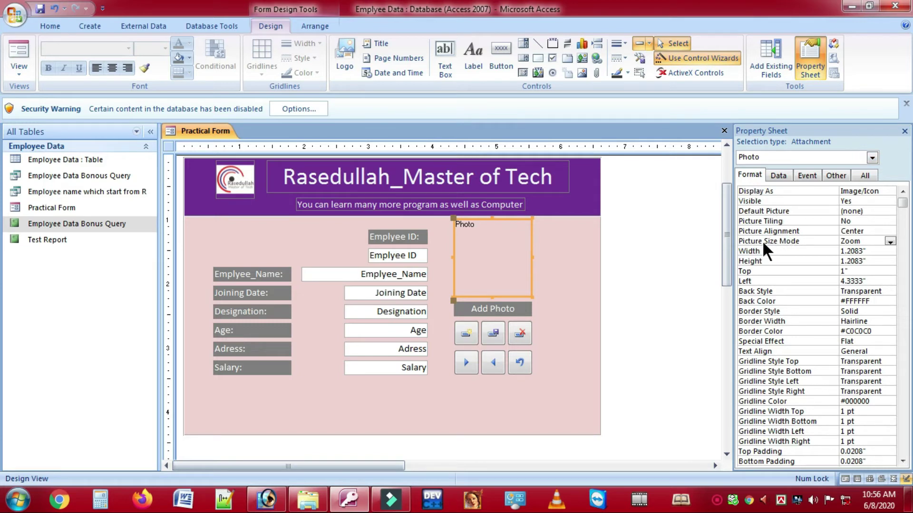
left_click(889, 241)
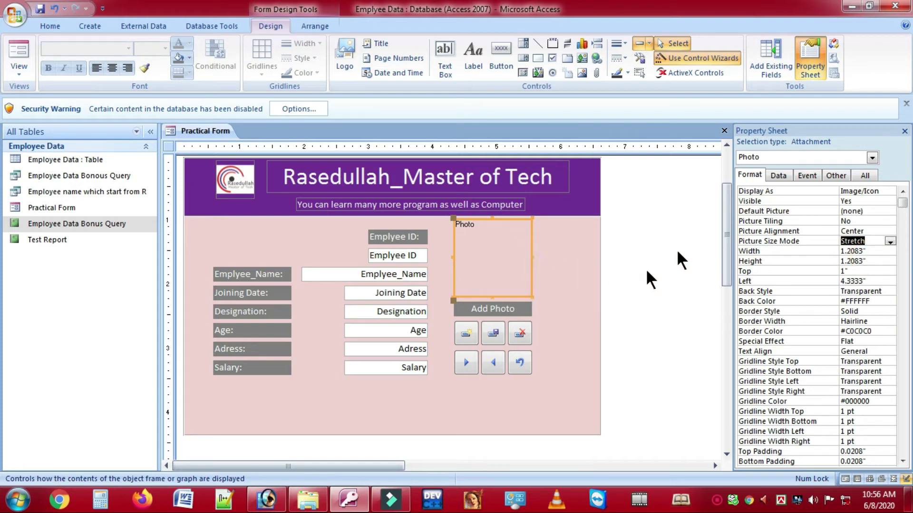
- Close the Property Sheet, then close Practical Form's design and save the changes
left_click(905, 131)
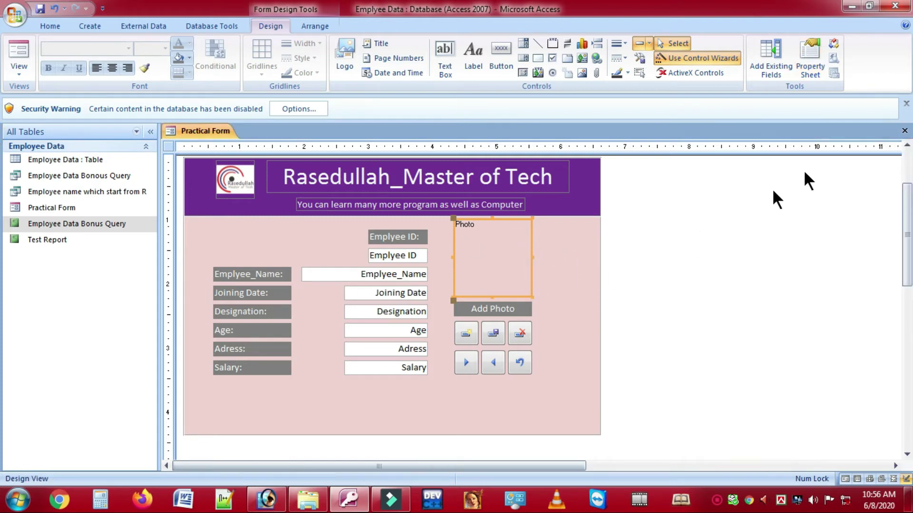
left_click(904, 132)
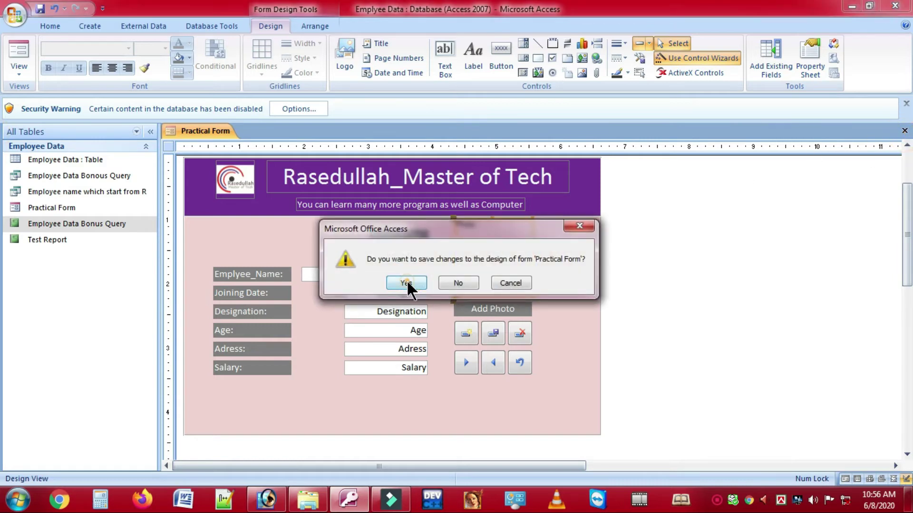
left_click(407, 282)
right_click(56, 220)
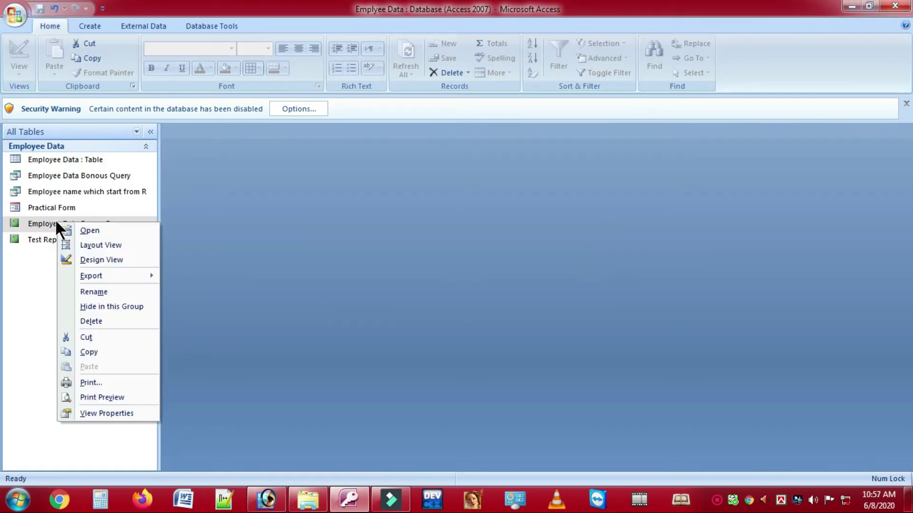
- Open Practical Form from the Navigation Pane for data entry
left_click(50, 209)
right_click(50, 209)
left_click(97, 218)
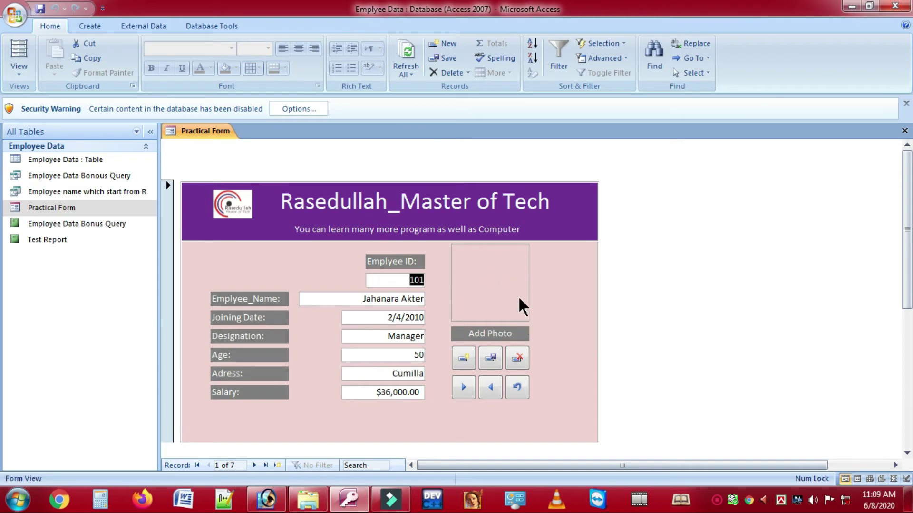
- Attach photo 101 to employee 101's record, then go to the next record
left_click(497, 333)
left_click(556, 209)
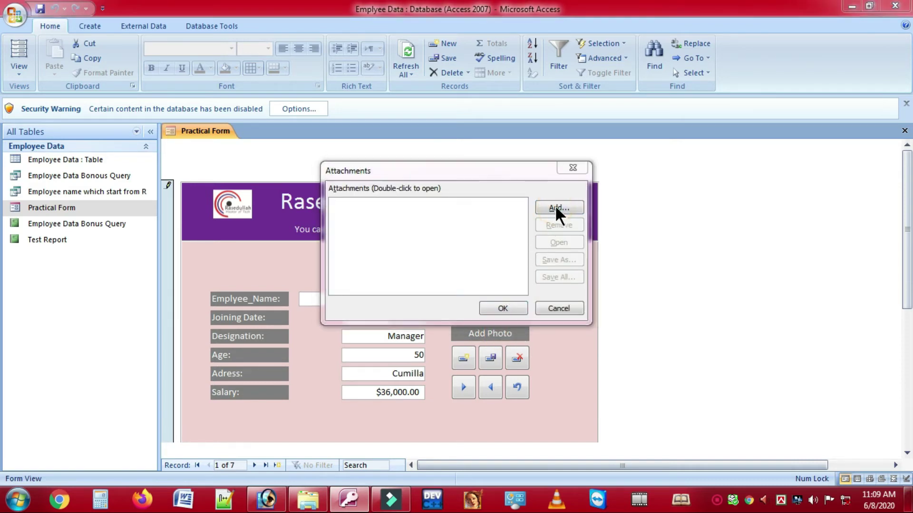
left_click(479, 251)
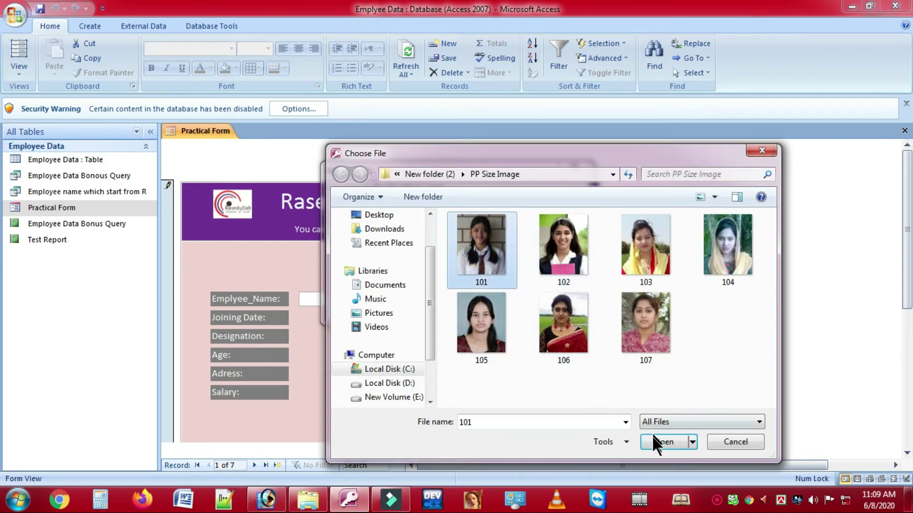
left_click(652, 436)
left_click(499, 308)
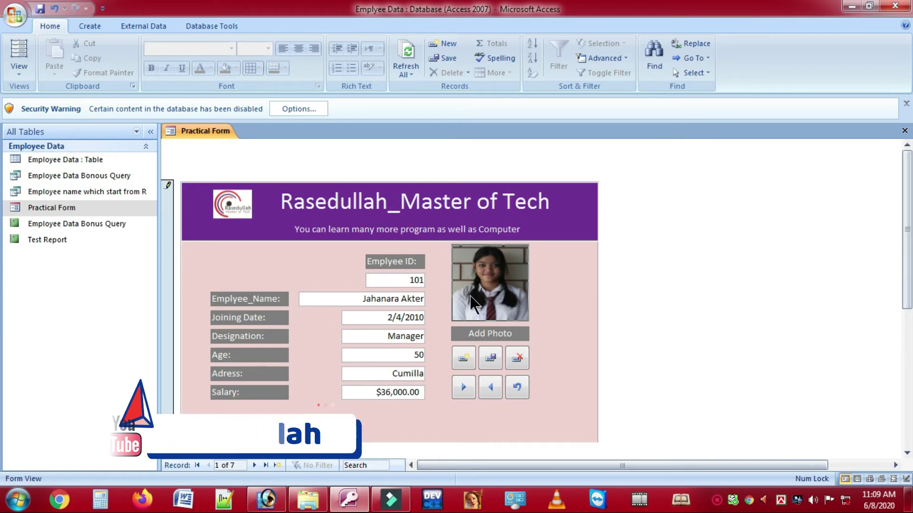
left_click(464, 388)
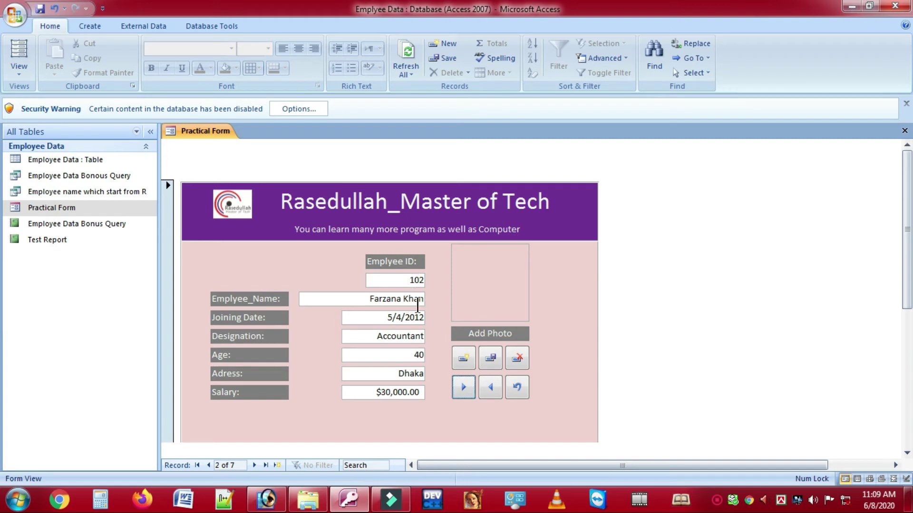
- Attach photo 102 to record 2 and move to the next employee
double_click(483, 337)
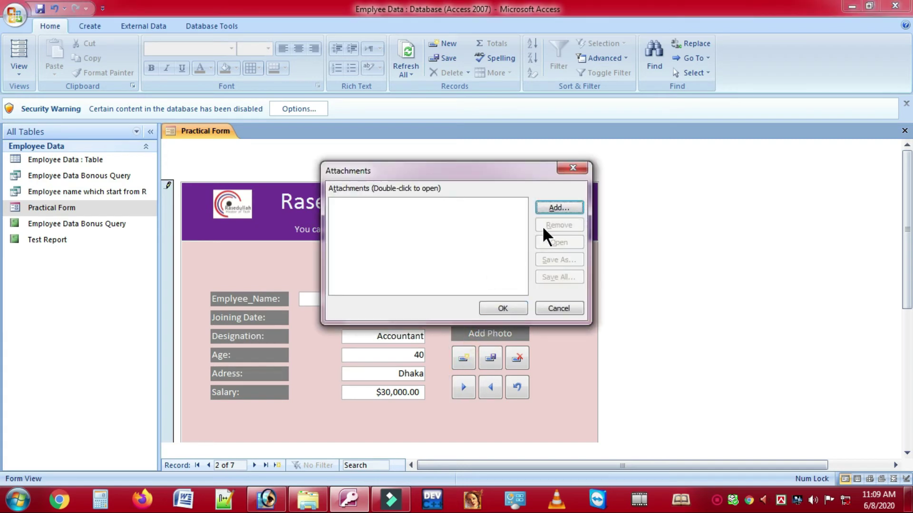
left_click(553, 208)
left_click(554, 253)
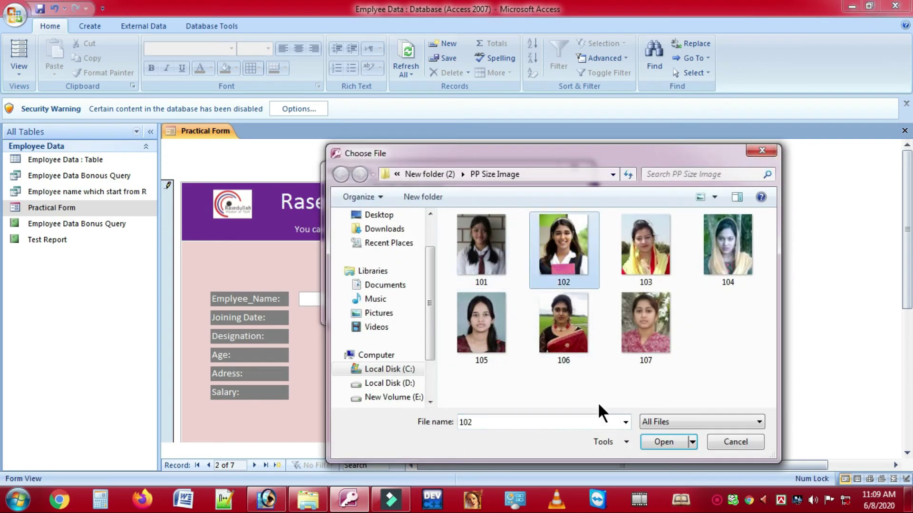
left_click(661, 440)
left_click(504, 309)
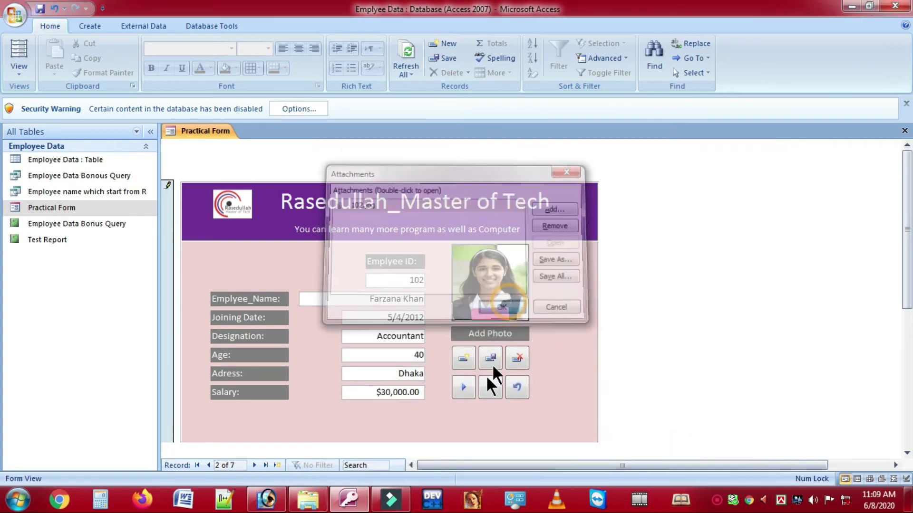
left_click(462, 387)
- Attach photo 103 to record 3 and move to the next employee
double_click(494, 329)
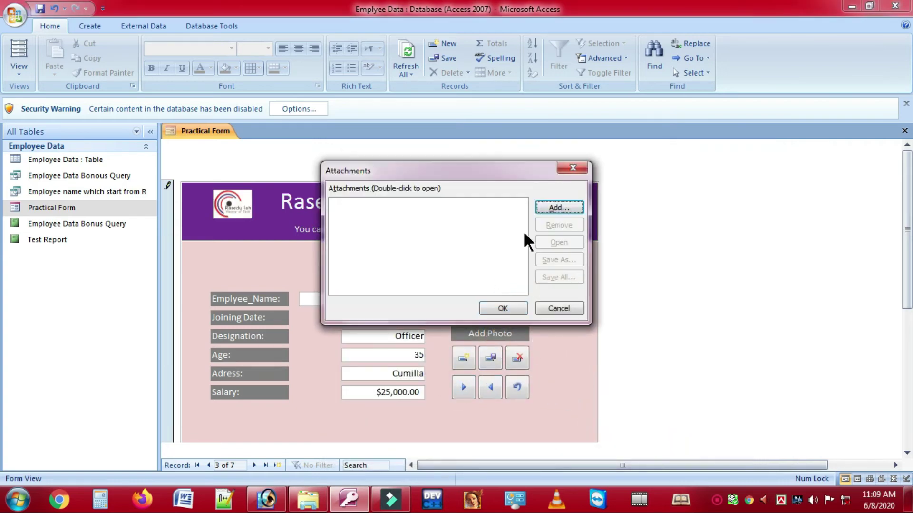
left_click(555, 209)
left_click(635, 259)
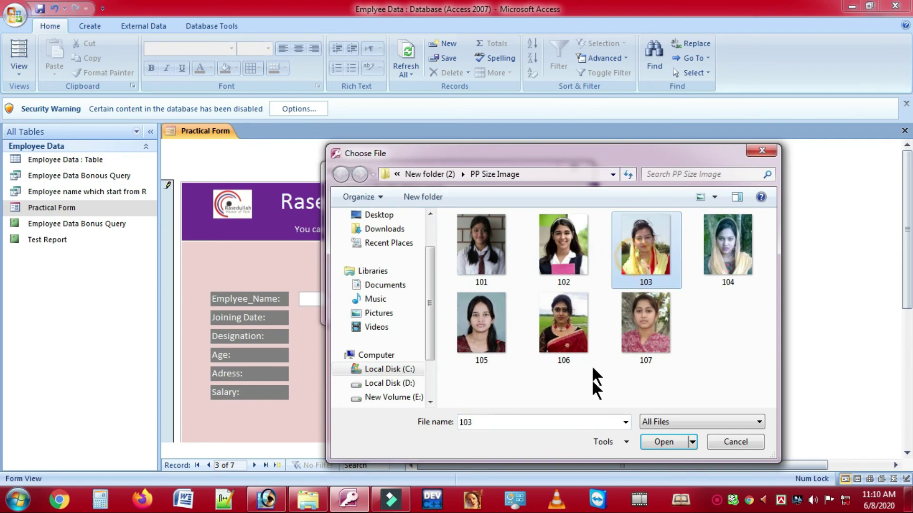
left_click(659, 441)
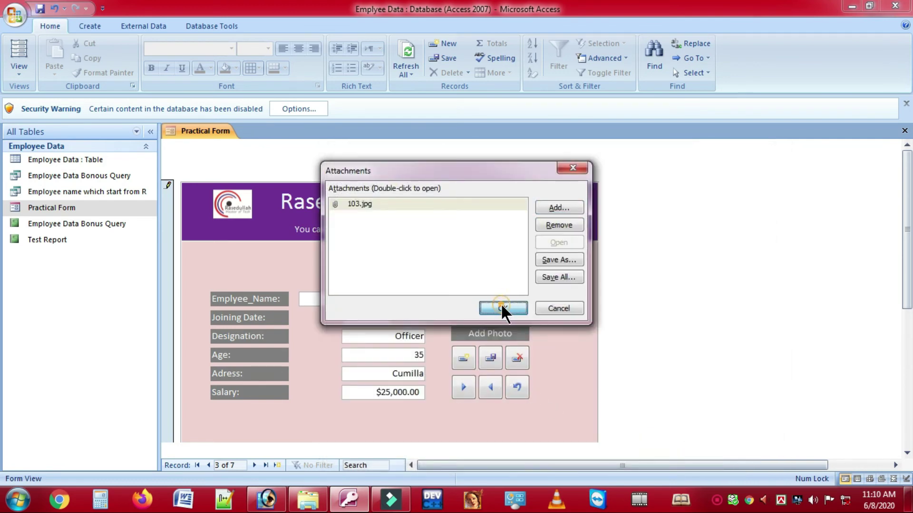
left_click(503, 308)
left_click(463, 386)
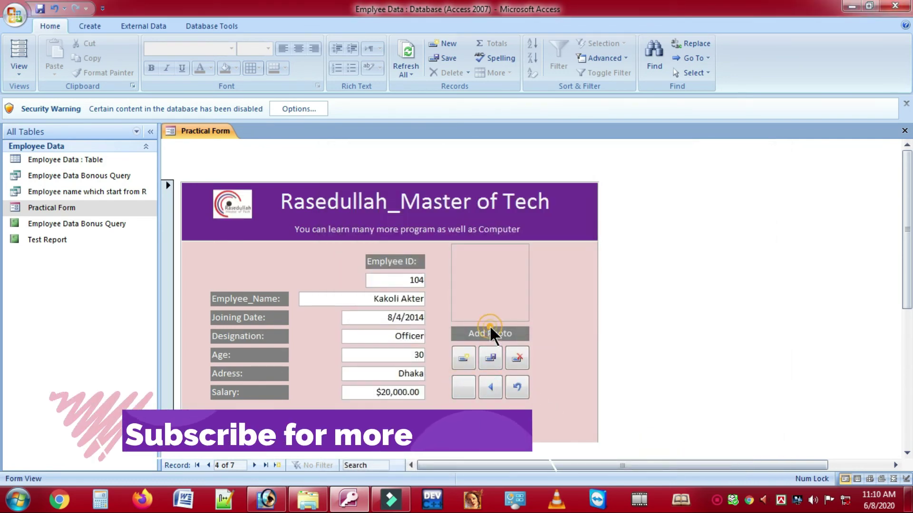
- Attach photo 104 to record 4, then start adding a file on record 5
double_click(489, 327)
left_click(542, 206)
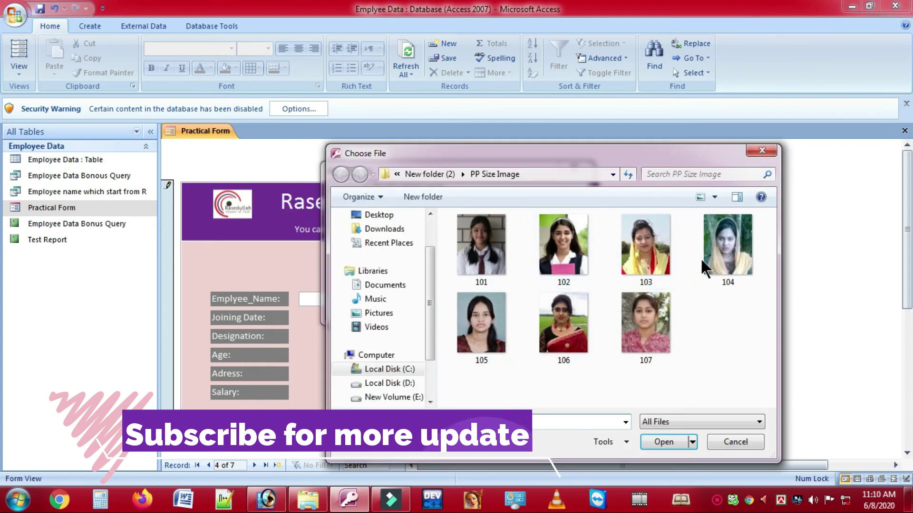
left_click(710, 264)
left_click(658, 441)
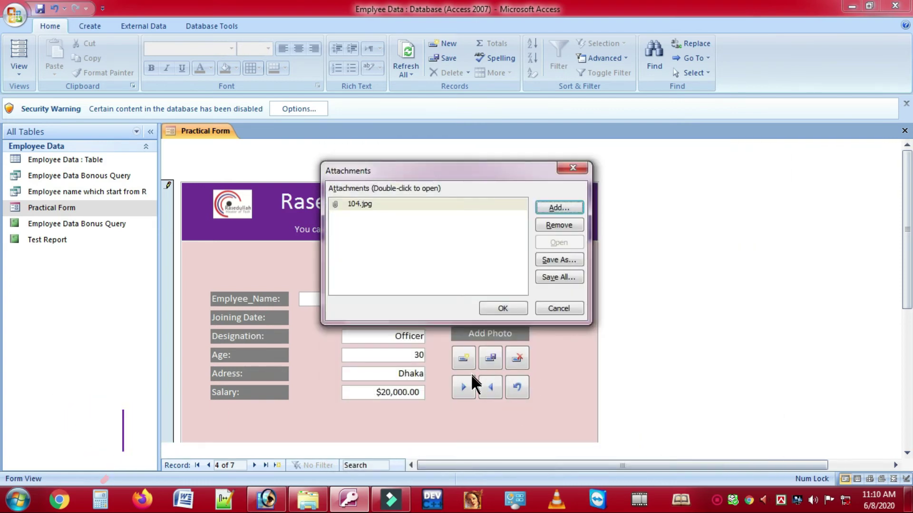
left_click(510, 305)
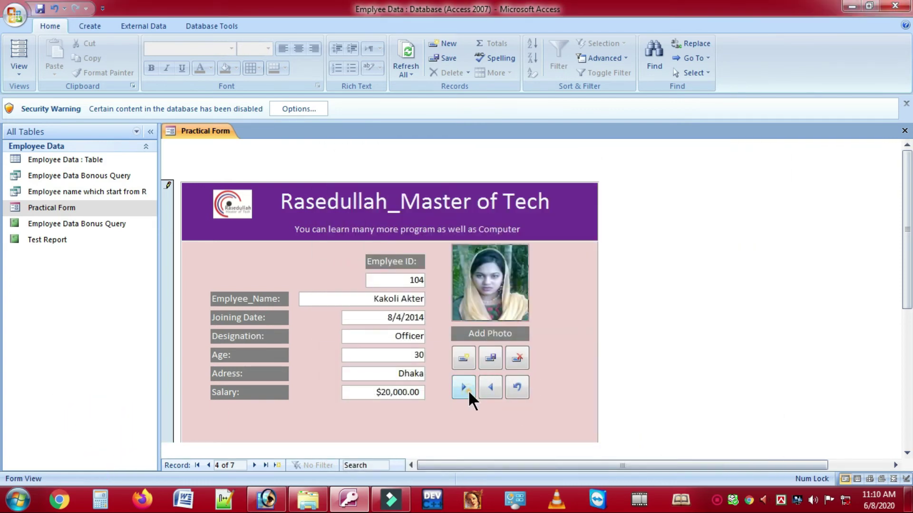
left_click(468, 390)
double_click(487, 331)
left_click(543, 211)
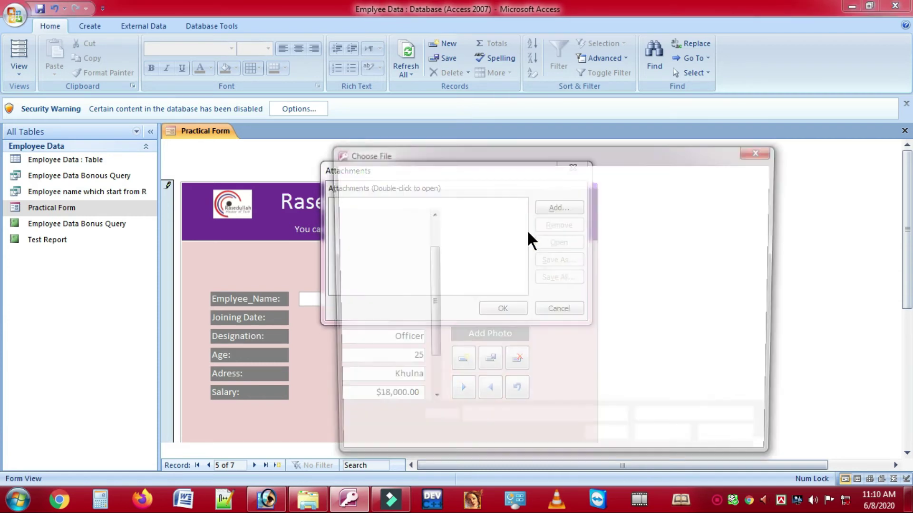
- Attach photo 105 to employee record 5
left_click(496, 342)
left_click(656, 441)
left_click(498, 308)
- Step back to record 1, employee 101, dismissing the can't-go-to-record message
double_click(491, 385)
double_click(491, 385)
left_click(491, 385)
left_click(441, 202)
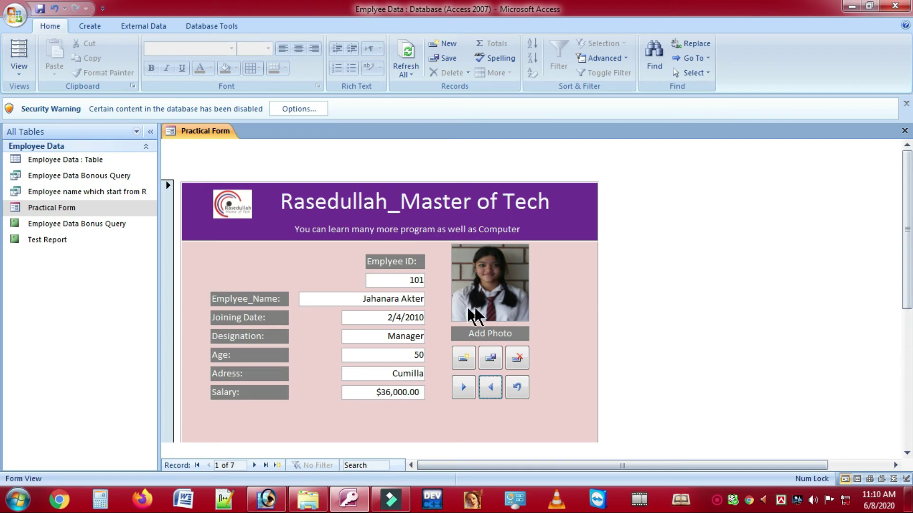
left_click(497, 333)
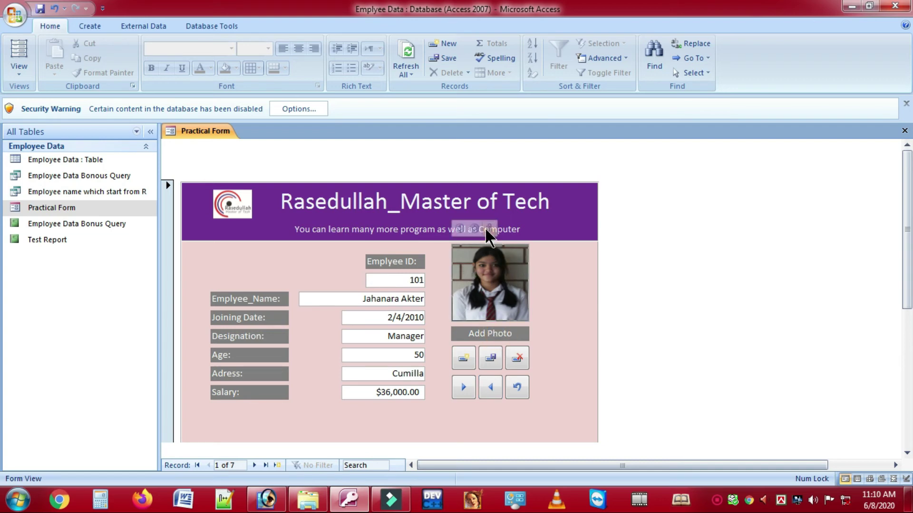
- Remove 101.jpg from employee 101's attachments and refresh so the photo box clears
left_click(486, 228)
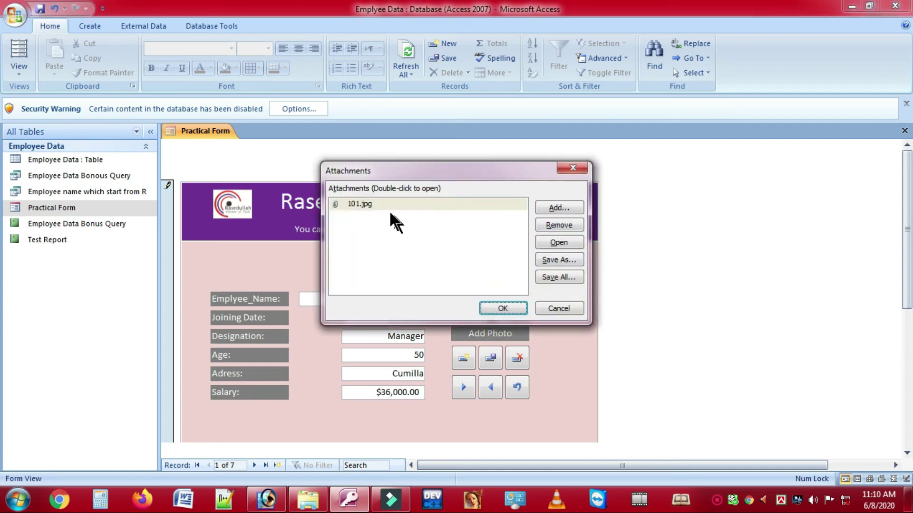
left_click(372, 204)
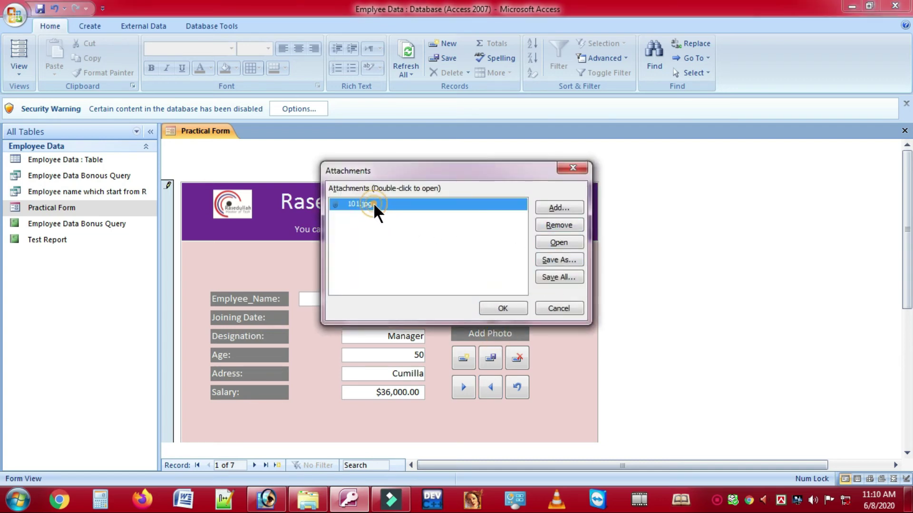
left_click(550, 225)
left_click(499, 307)
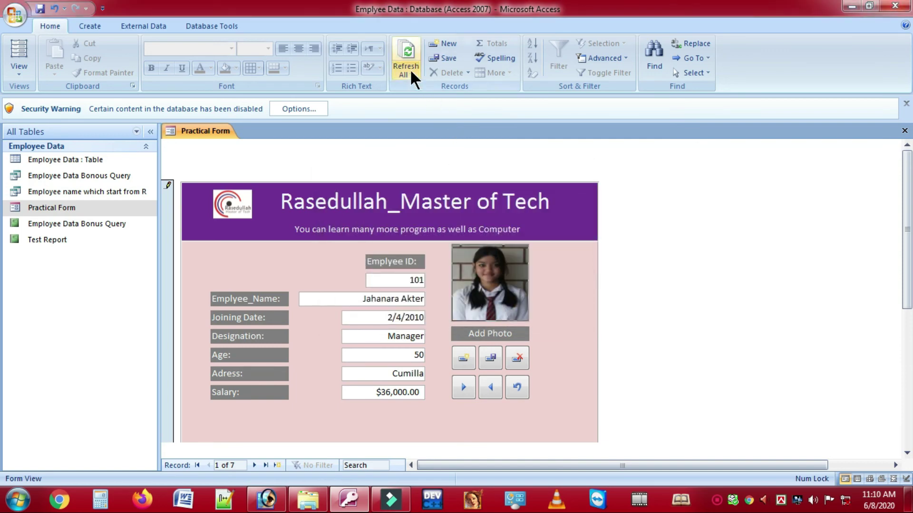
left_click(407, 53)
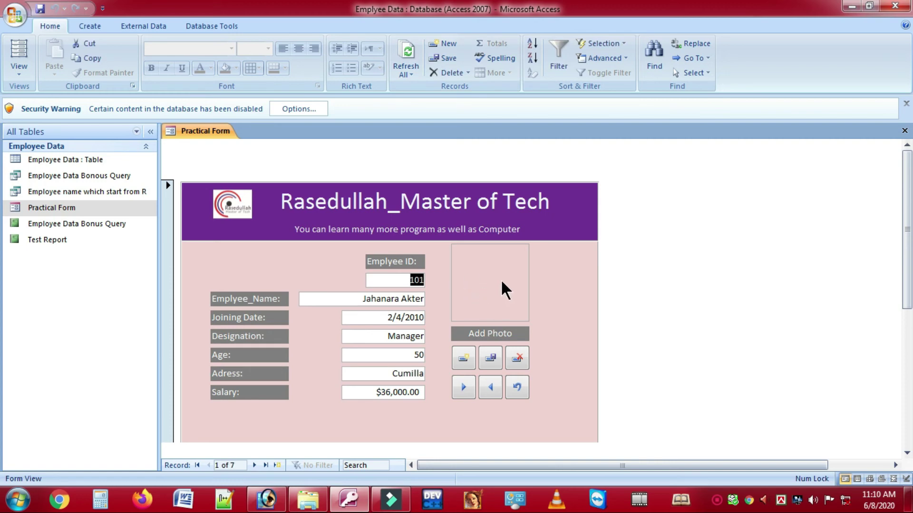
left_click(478, 333)
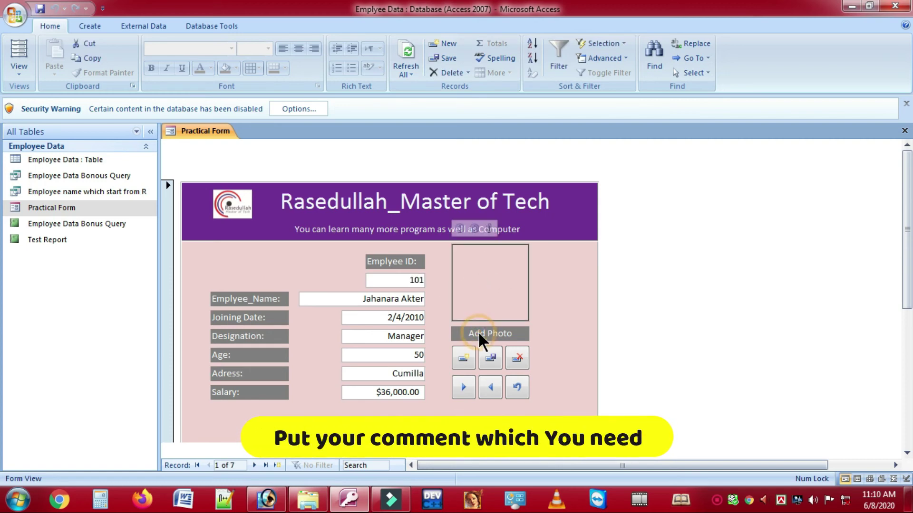
- Attach 107.jpg to employee 101's record, then go to the next record
left_click(484, 225)
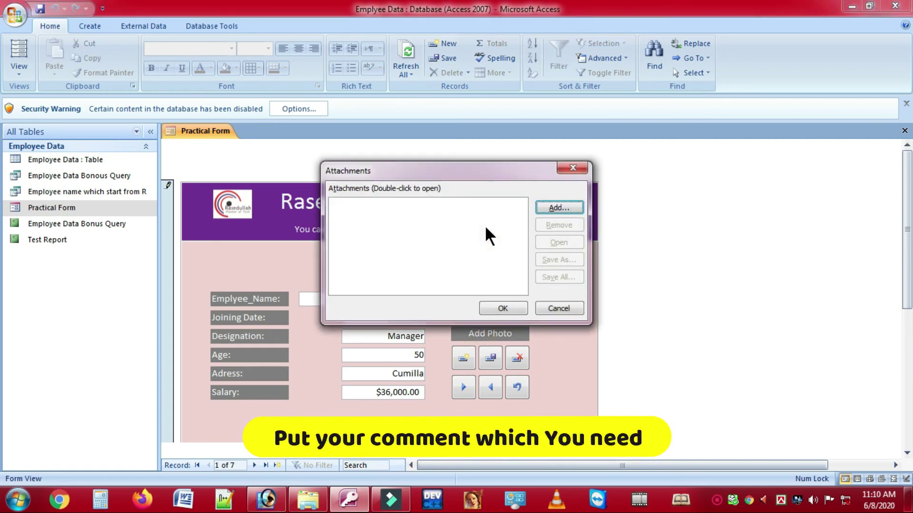
left_click(568, 209)
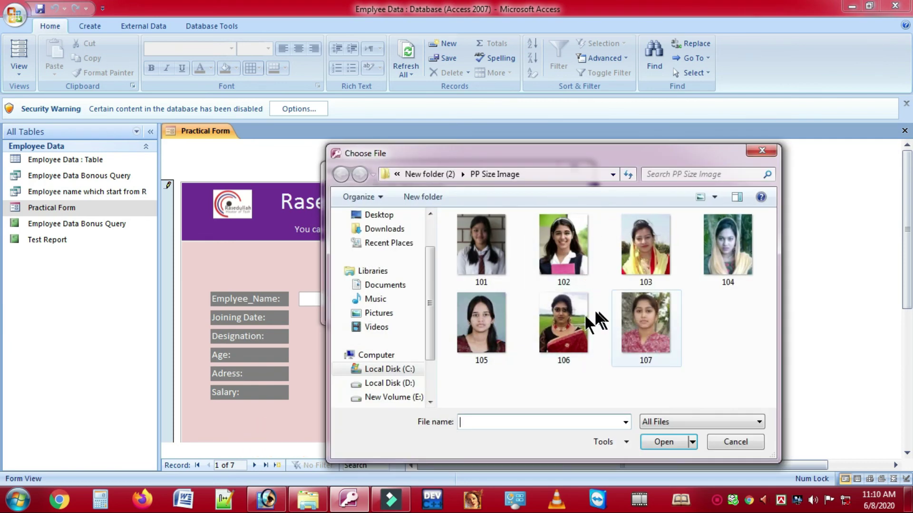
left_click(643, 318)
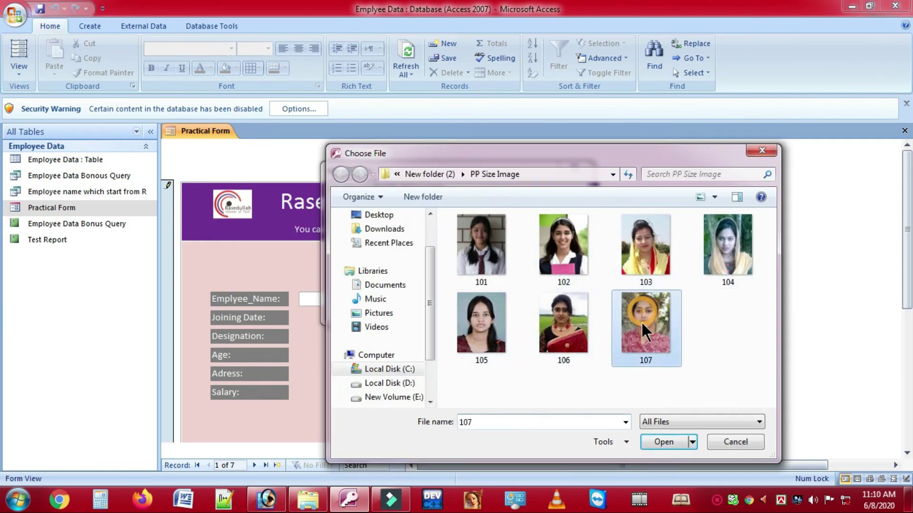
left_click(649, 438)
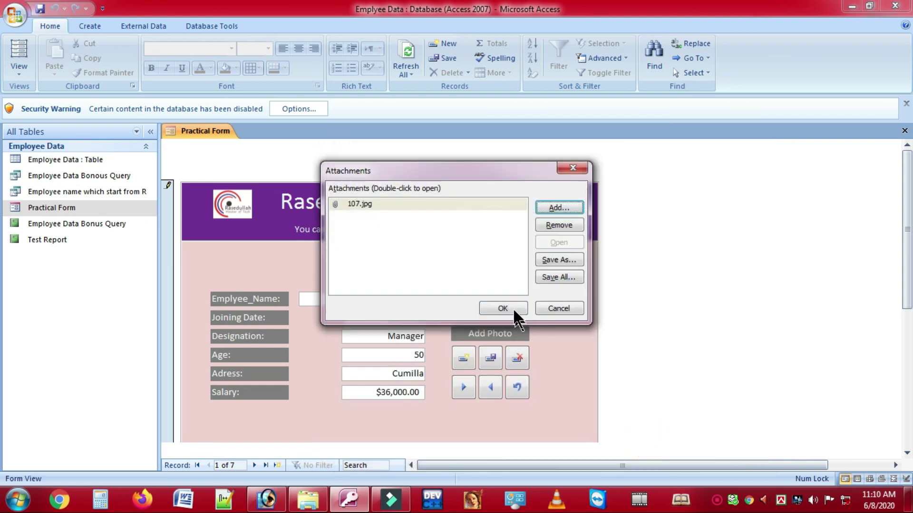
left_click(513, 308)
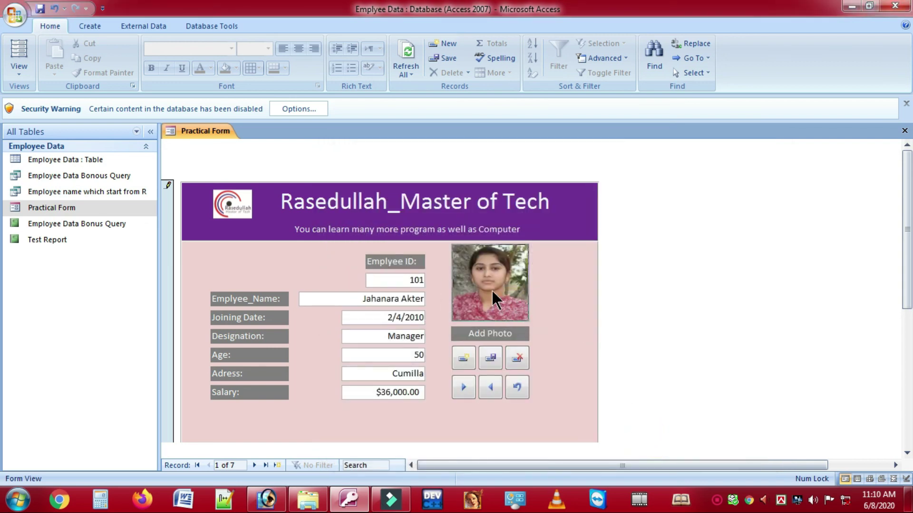
left_click(460, 389)
- Step back and forward through the employee records on the Practical Form to check their attached photos
left_click(457, 387)
left_click(488, 386)
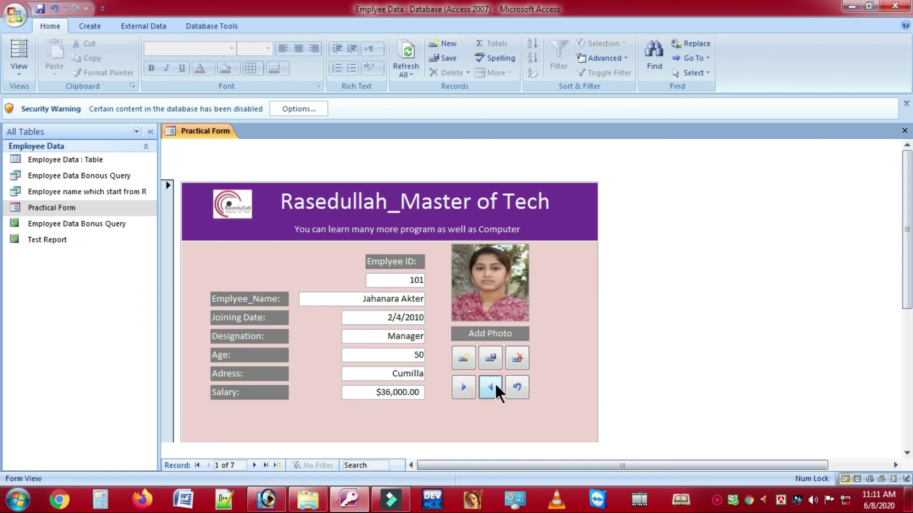